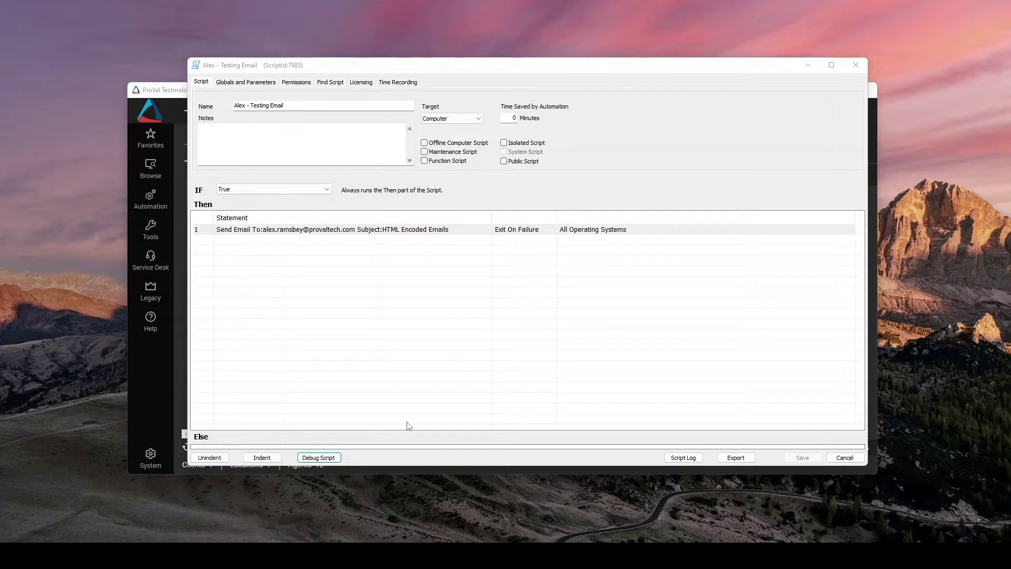
Open Send Email step #1, check its 'HTML Encoded Emails' subject, and view the HTML body
left_click(253, 235)
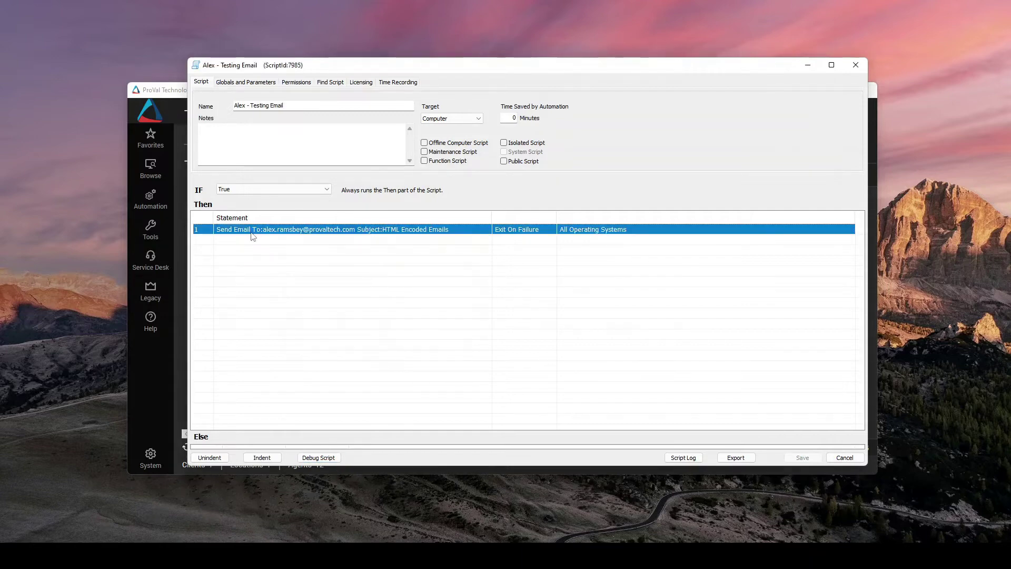
double_click(252, 236)
left_click_drag(515, 199, 483, 145)
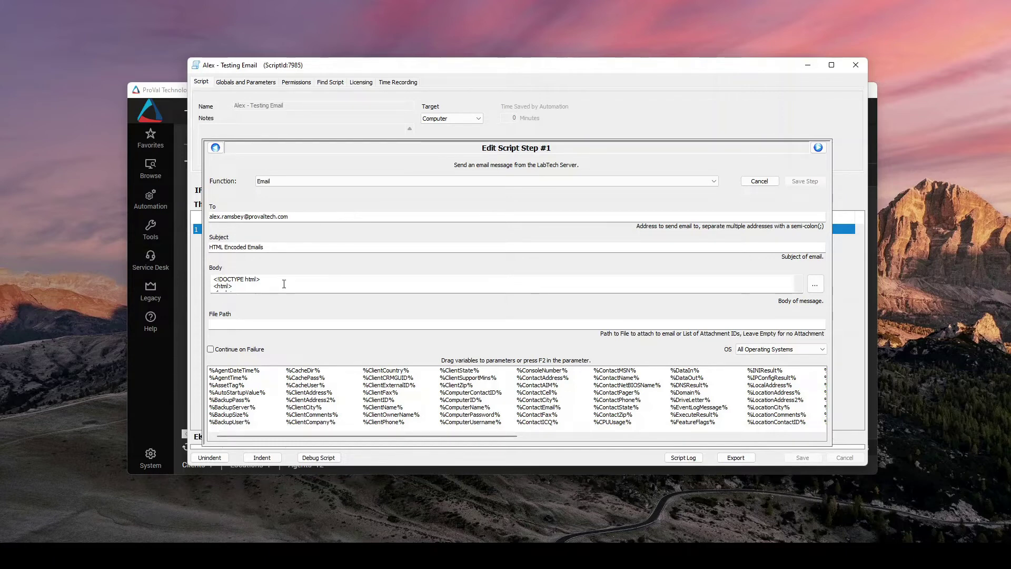
left_click(274, 247)
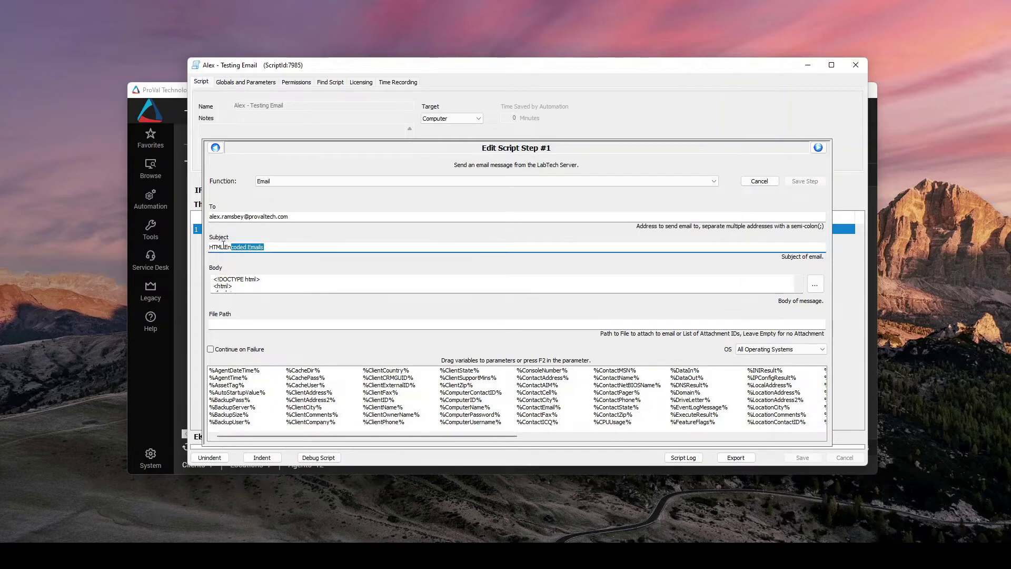
left_click(280, 249)
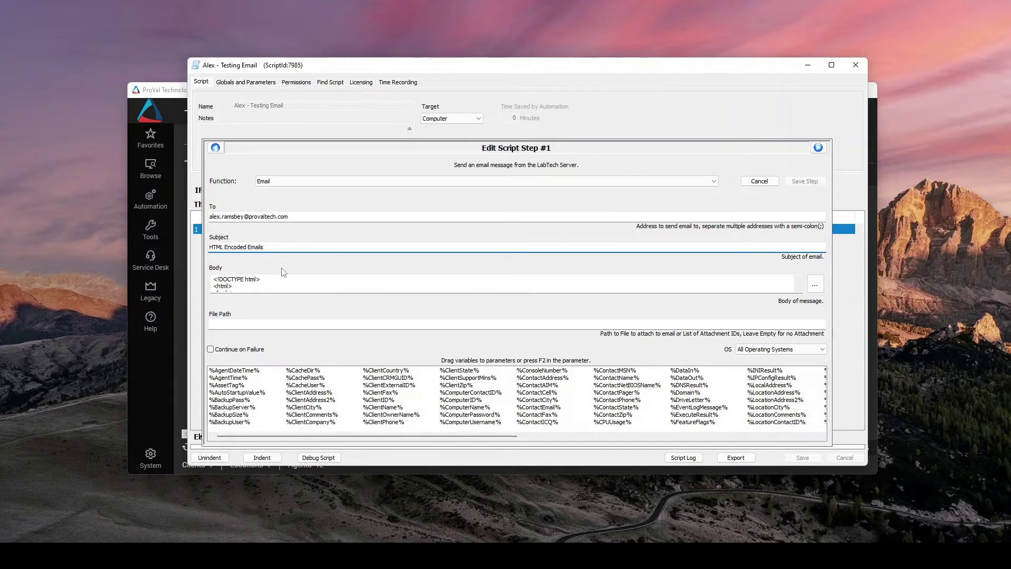
left_click(814, 284)
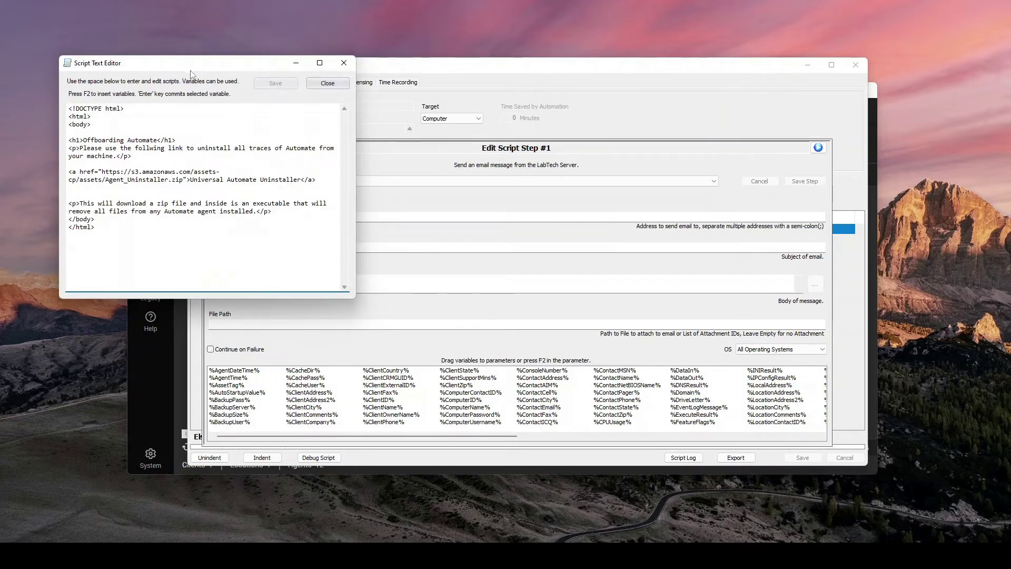
left_click_drag(200, 66, 331, 83)
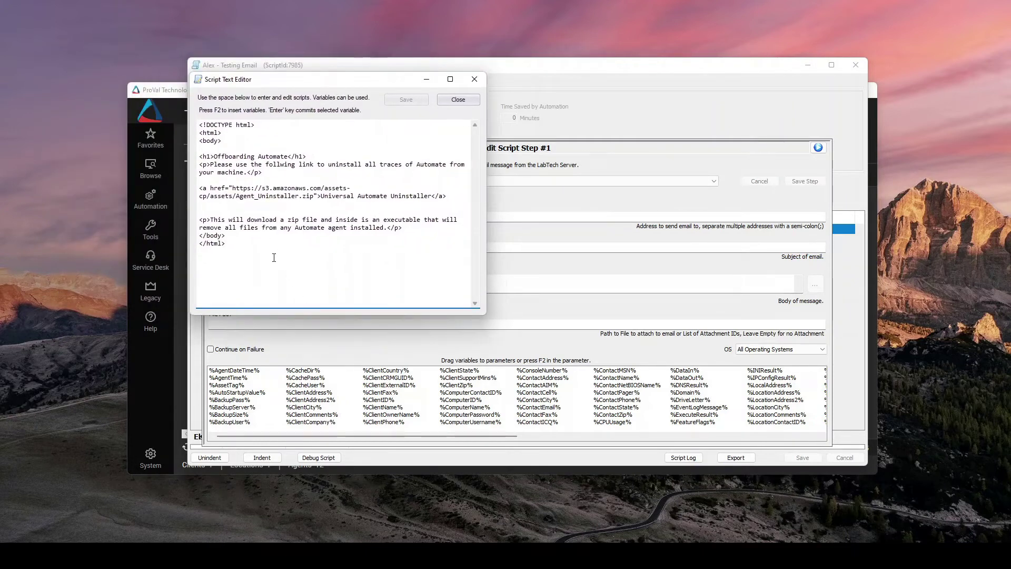
left_click_drag(203, 156, 261, 173)
left_click(235, 157)
left_click(262, 172)
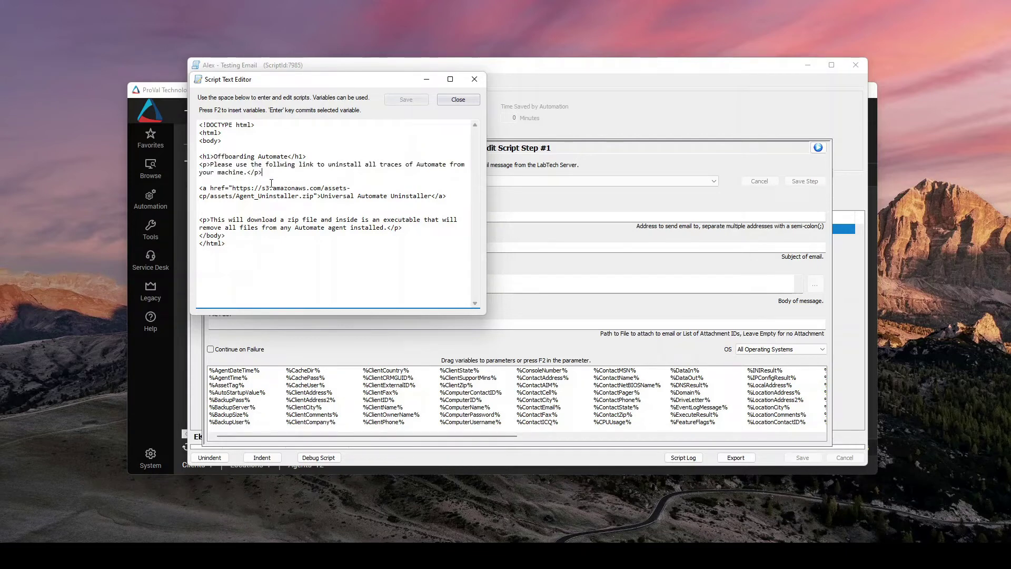
left_click_drag(200, 187, 446, 196)
left_click(446, 196)
left_click_drag(201, 219, 404, 227)
left_click(403, 228)
left_click_drag(214, 156, 288, 156)
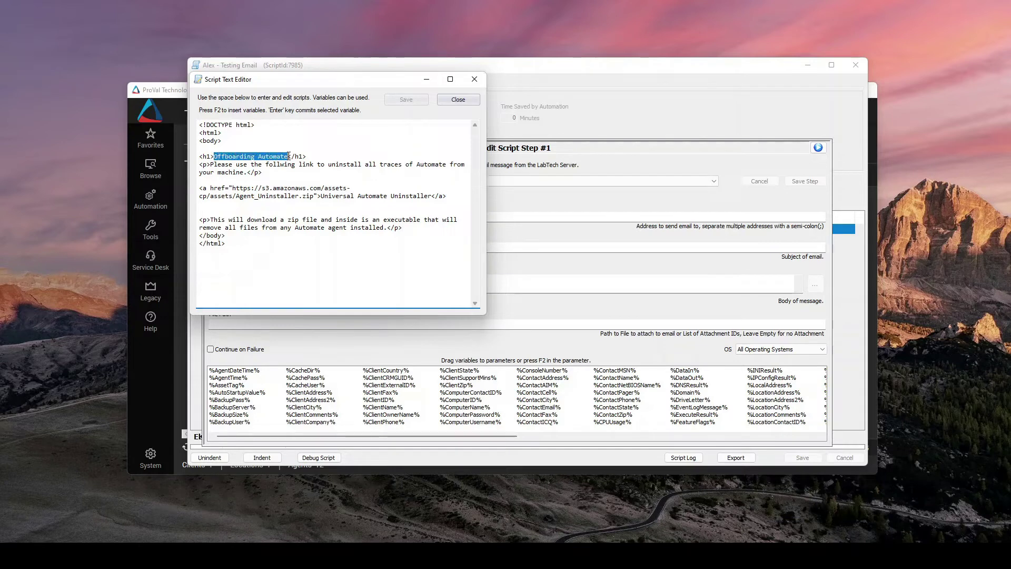
left_click(288, 156)
left_click_drag(200, 165, 362, 173)
left_click(362, 176)
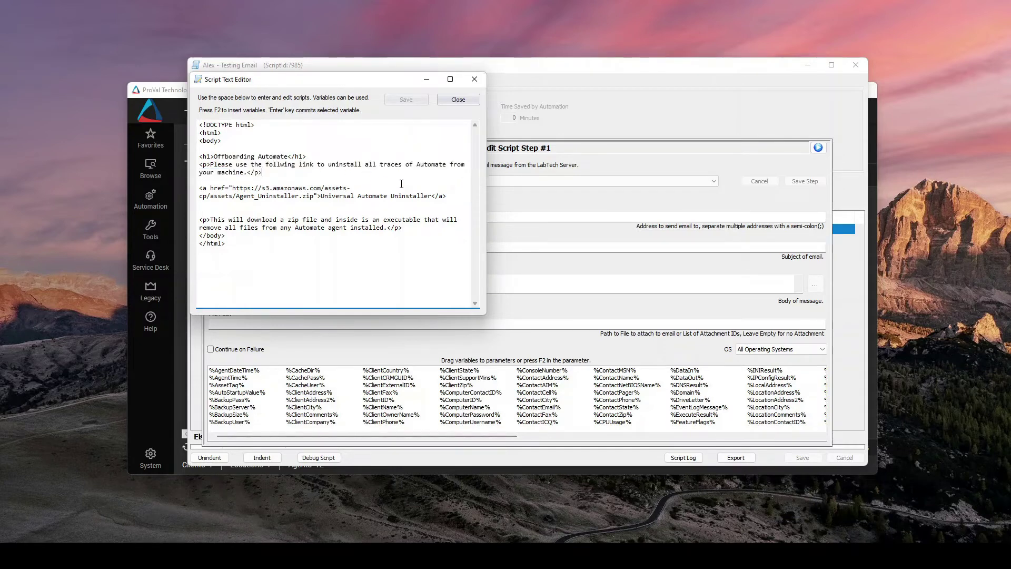
left_click_drag(210, 188, 337, 198)
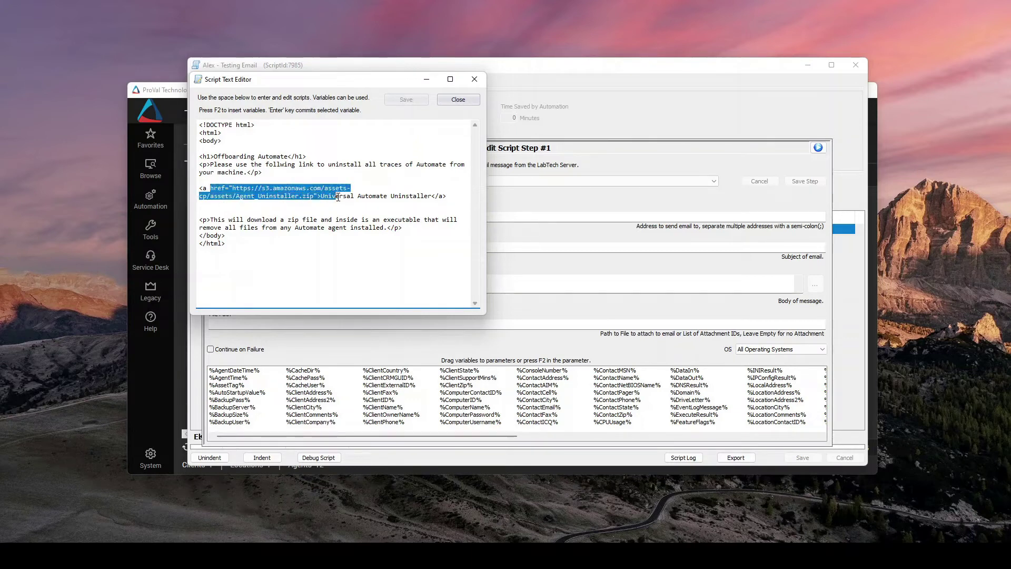
left_click(347, 197)
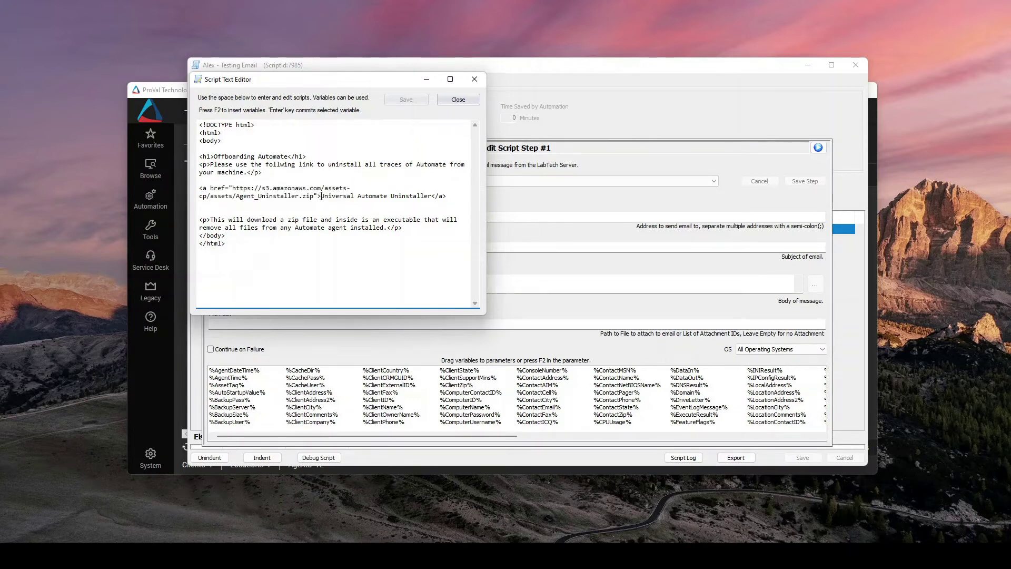
left_click_drag(321, 195, 433, 196)
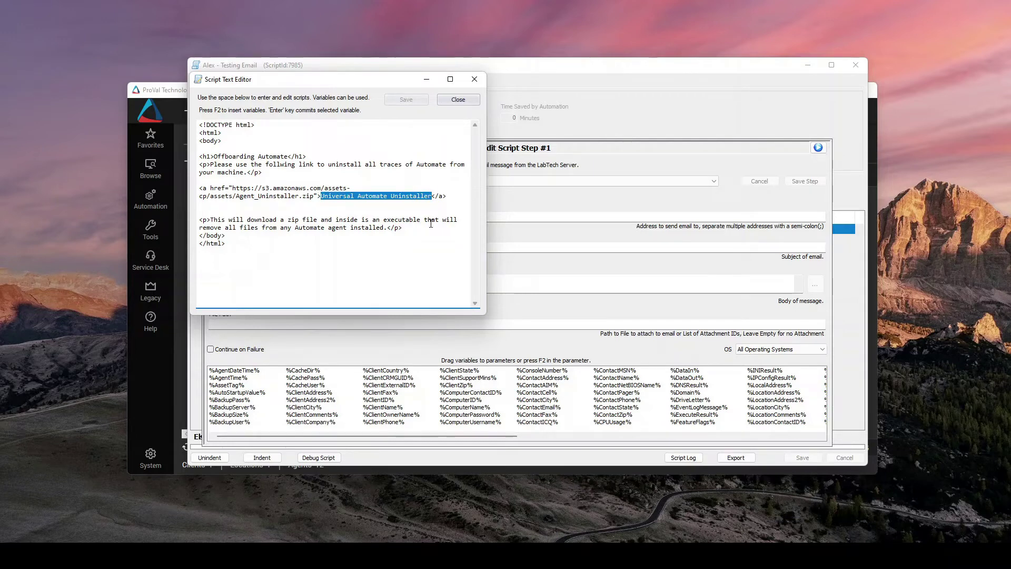
left_click(374, 260)
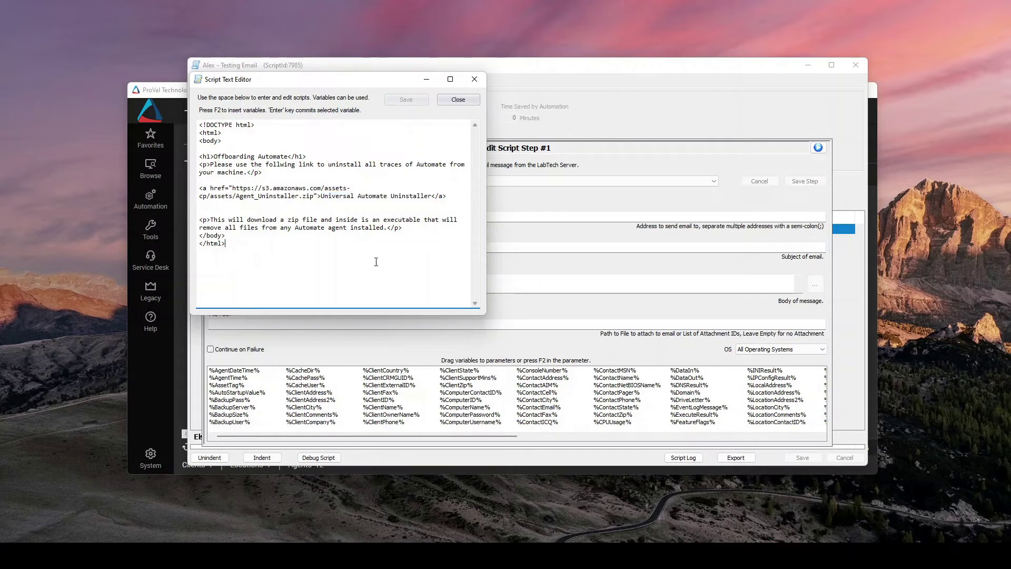
left_click(351, 229)
left_click(457, 99)
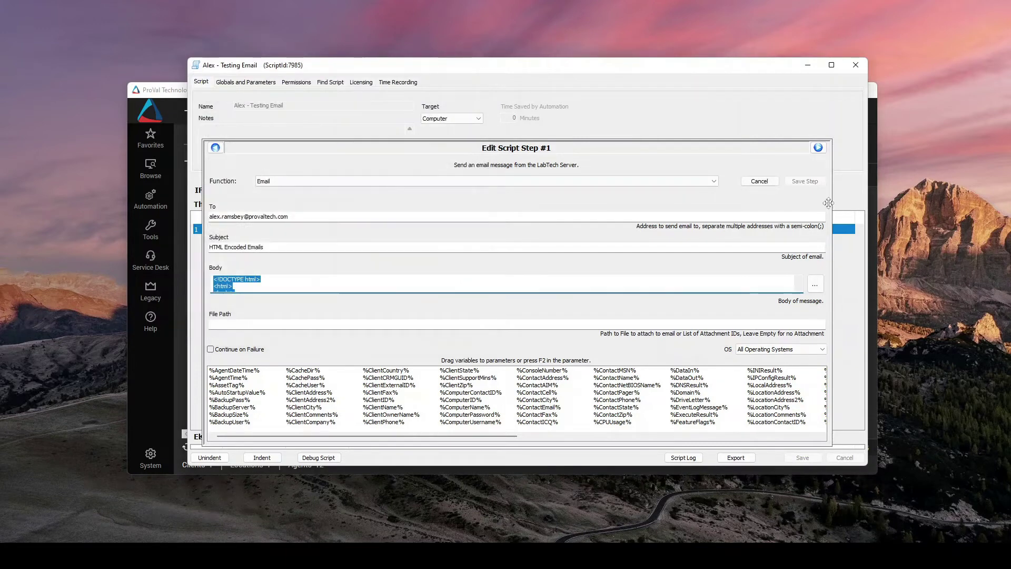
Run the Testing Email script in the debugger to normal completion and acknowledge the message
left_click(759, 181)
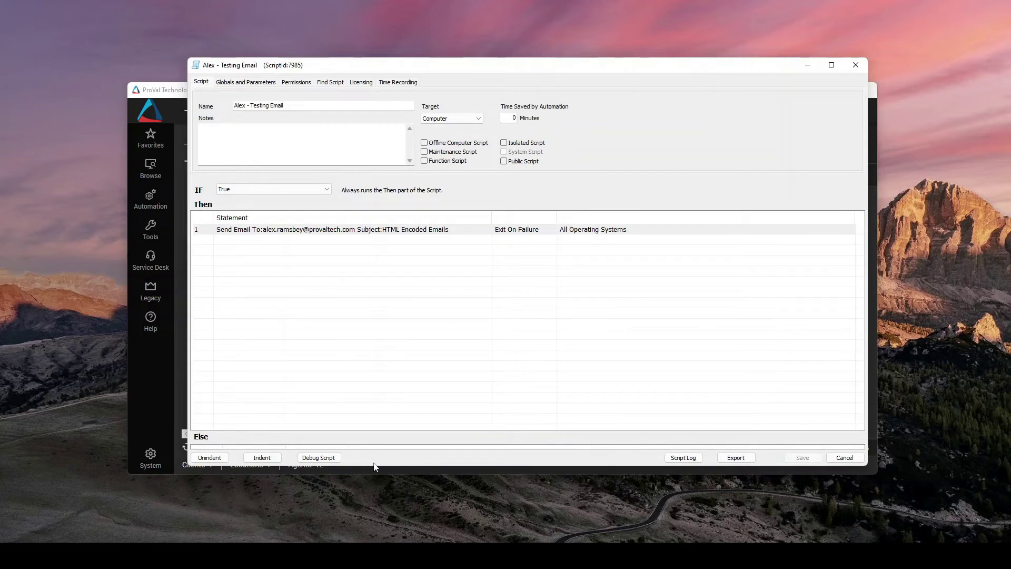
left_click(318, 457)
left_click(552, 311)
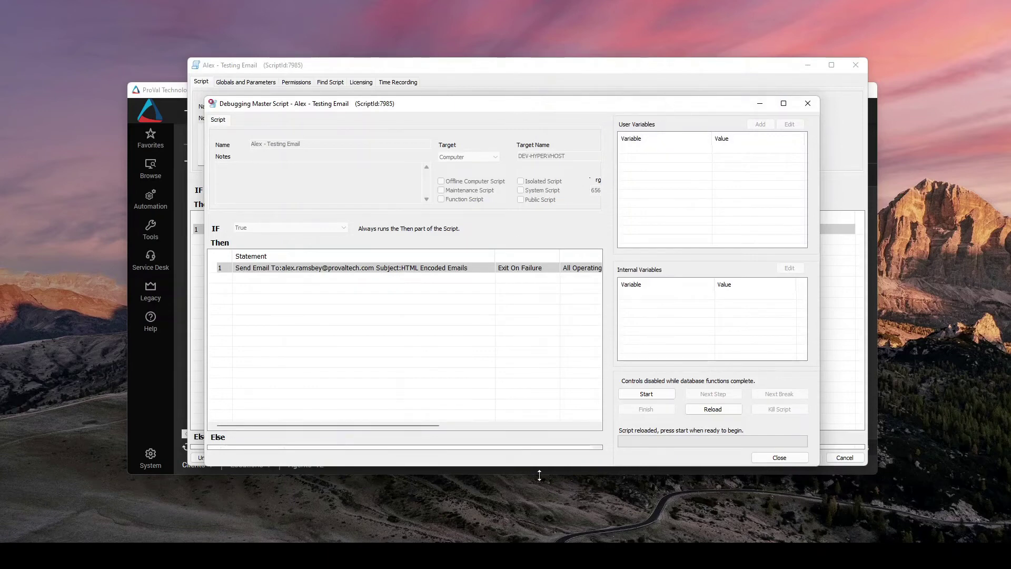
left_click(646, 396)
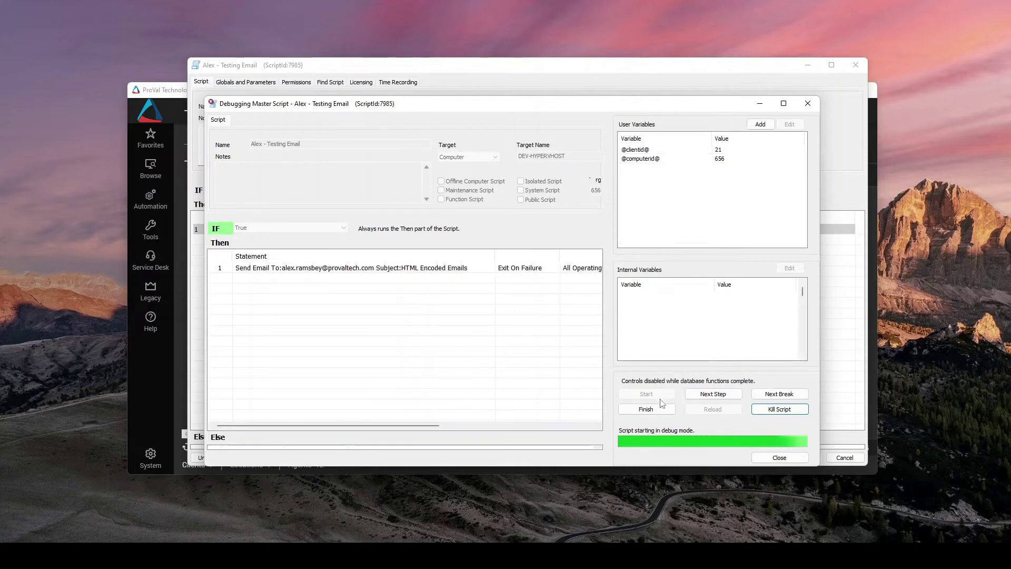
left_click(659, 410)
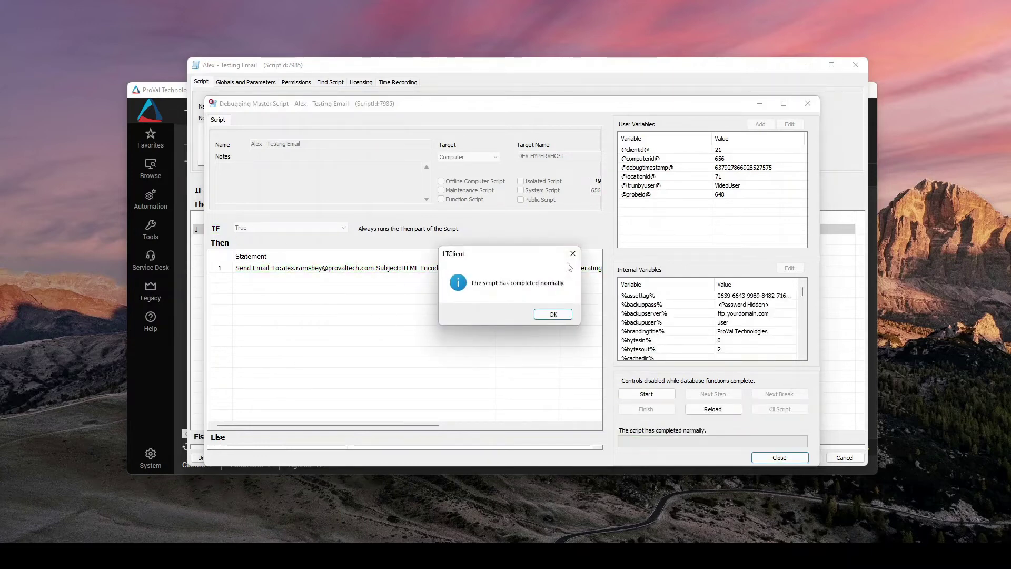
left_click(557, 320)
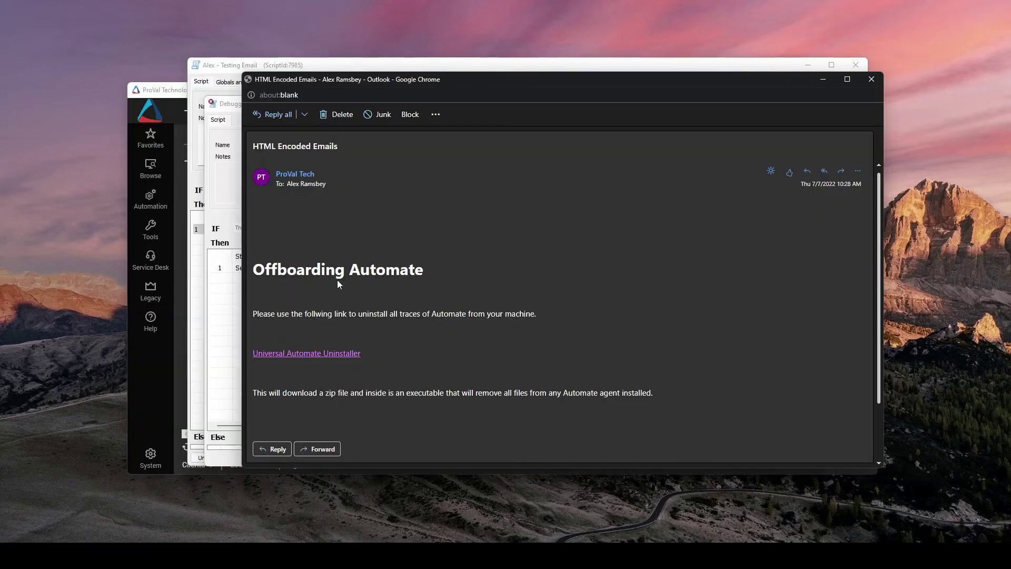
Review the received email's formatted 'Offboarding Automate' heading and instruction sentence in Outlook
scroll(368, 275, "down", 1)
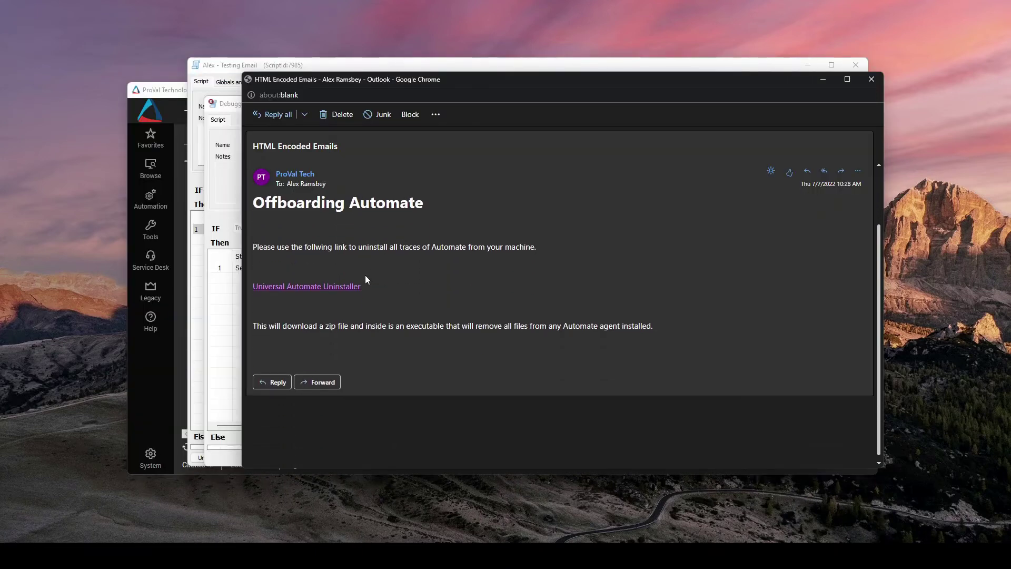
scroll(368, 276, "up", 1)
left_click_drag(252, 269, 462, 268)
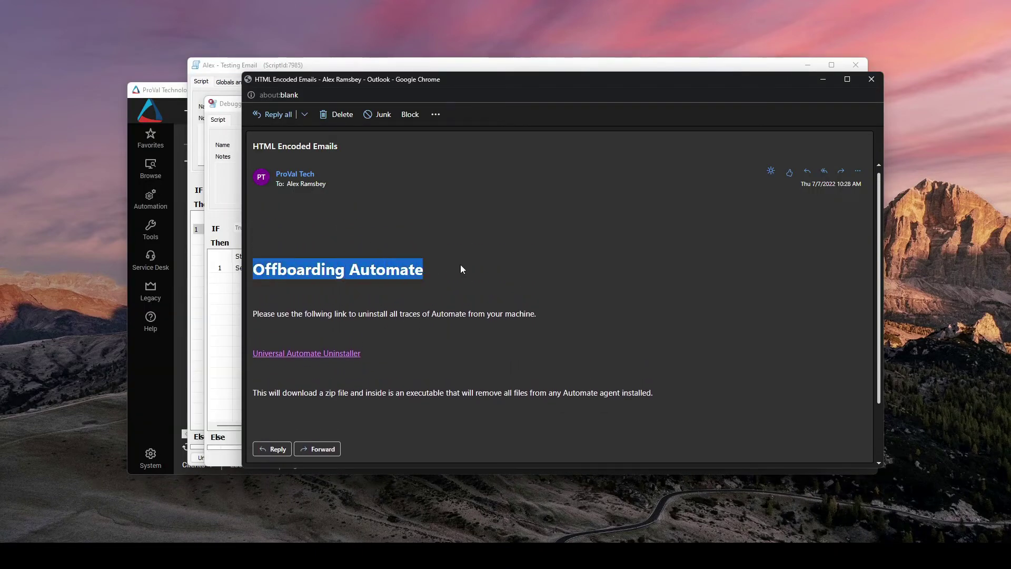
left_click(259, 318)
left_click_drag(259, 318, 520, 315)
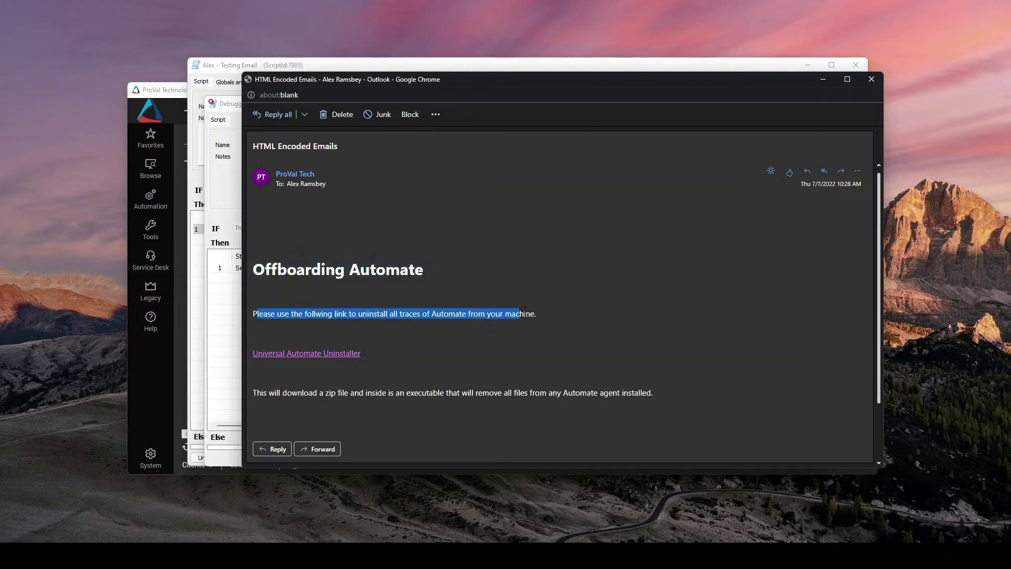
left_click(520, 315)
Follow the Universal Automate Uninstaller link and locate the downloaded zip on the desktop
left_click(332, 353)
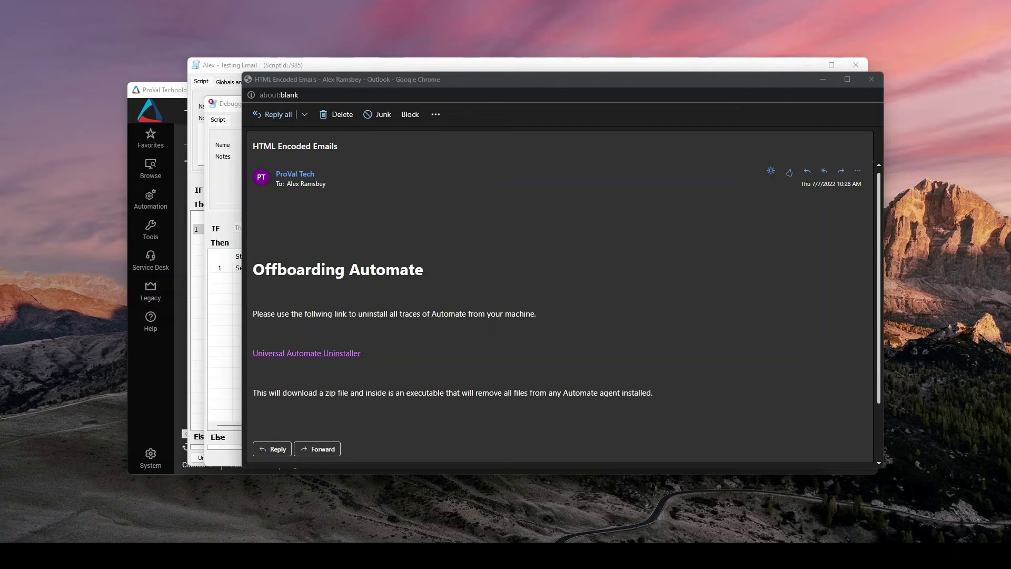
left_click(660, 363)
scroll(400, 342, "down", 2)
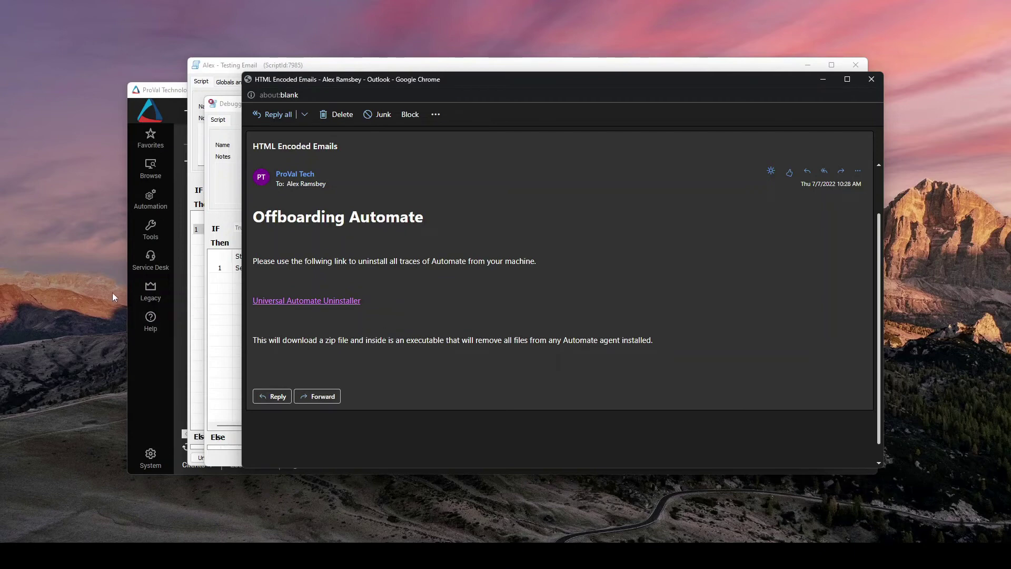
left_click(74, 294)
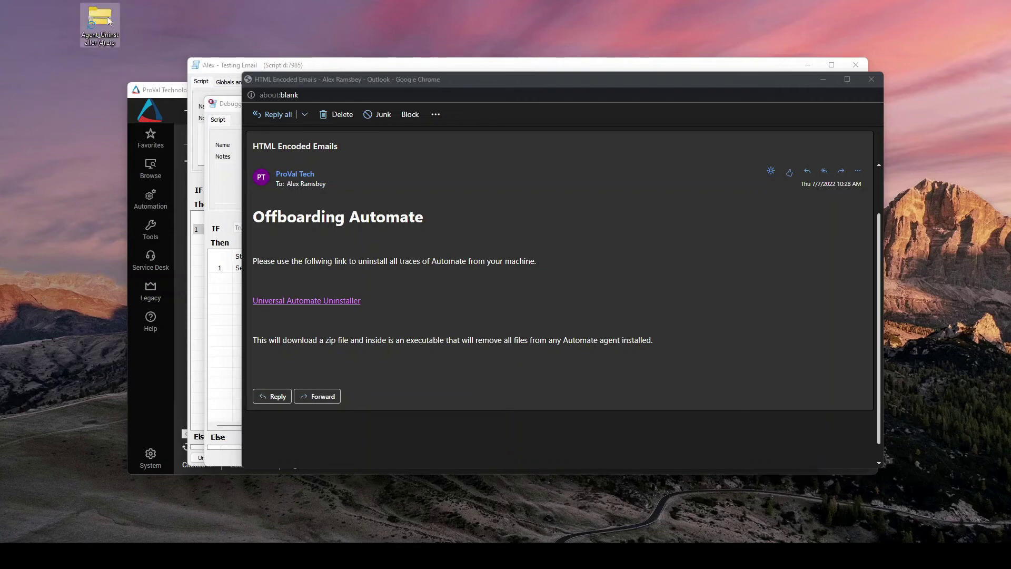
left_click(95, 21)
Open the Agent_Uninstaller zip and confirm it contains Agent_Uninstall.exe
double_click(94, 17)
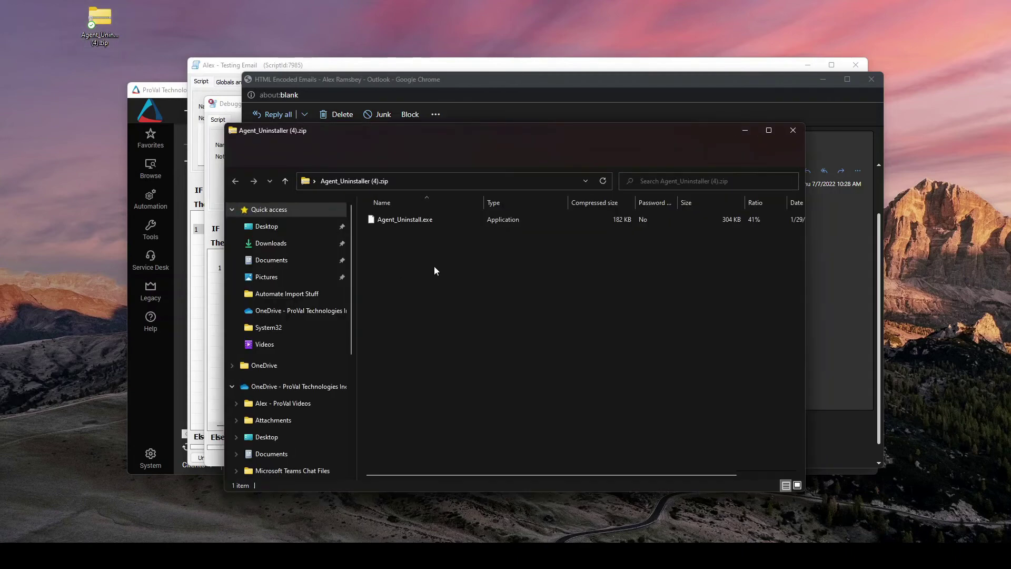
left_click(410, 221)
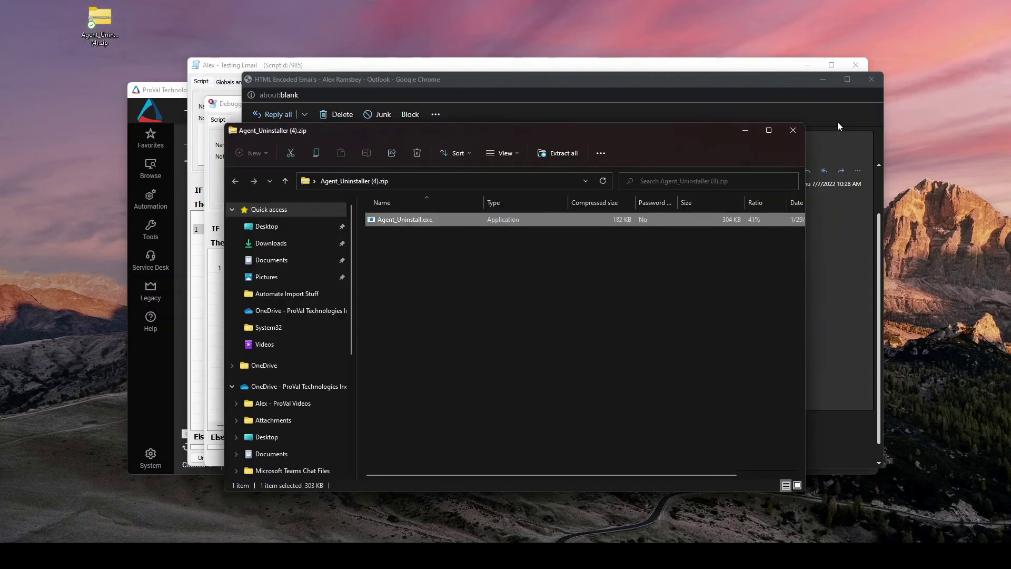
left_click(745, 130)
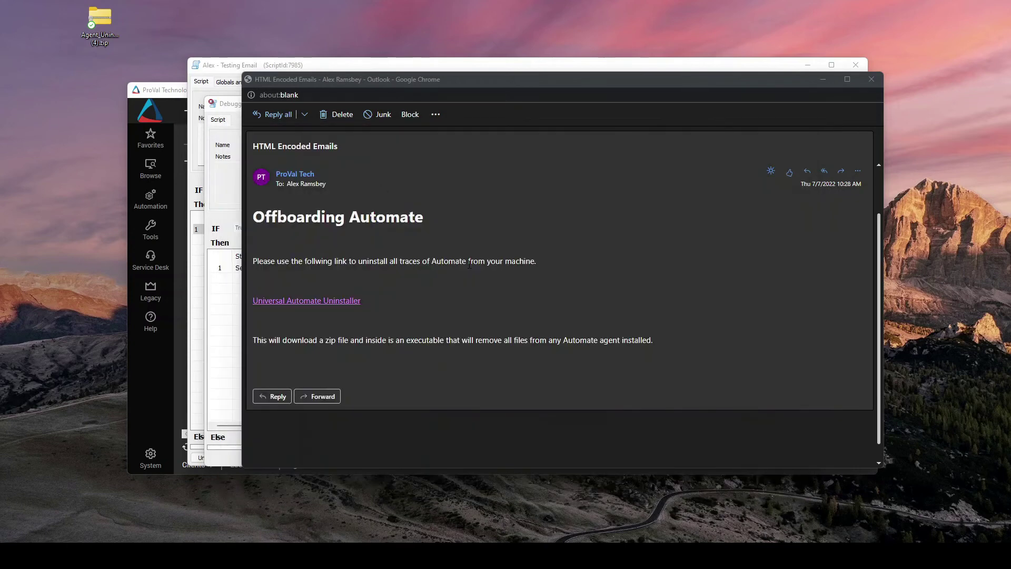
Check the email's closing paragraph, then close the email window
left_click_drag(253, 340, 605, 349)
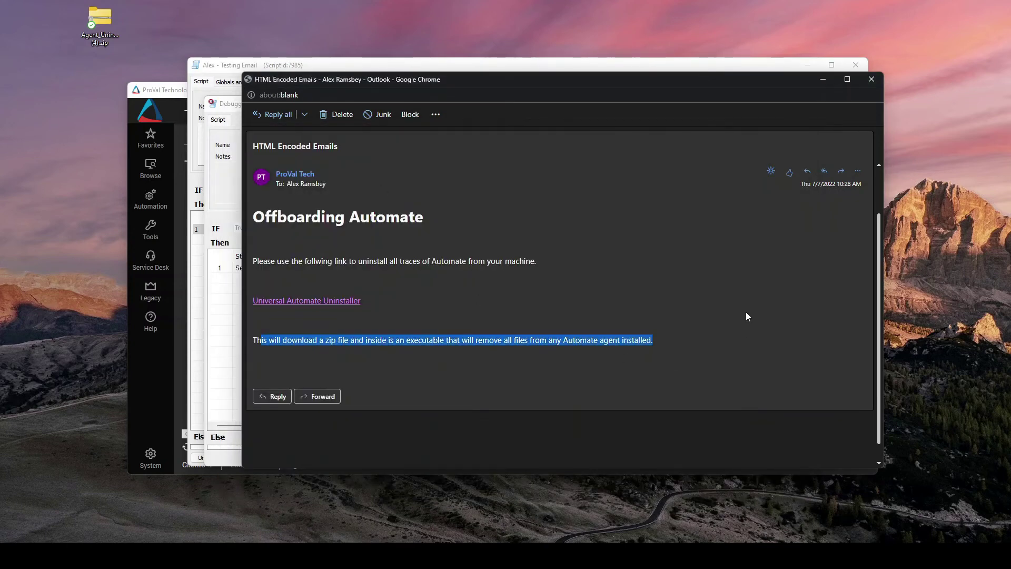
left_click(693, 235)
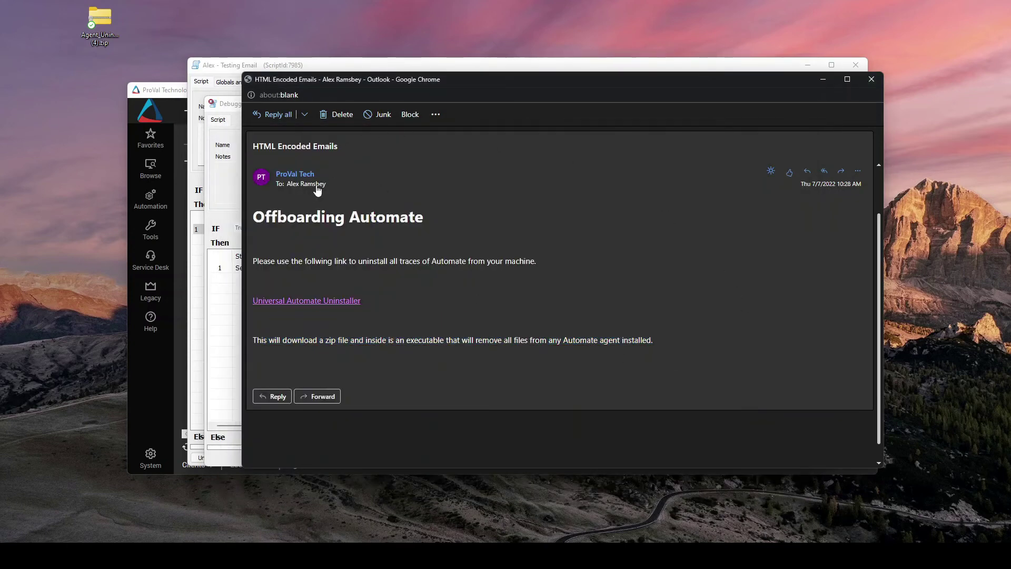
left_click(871, 79)
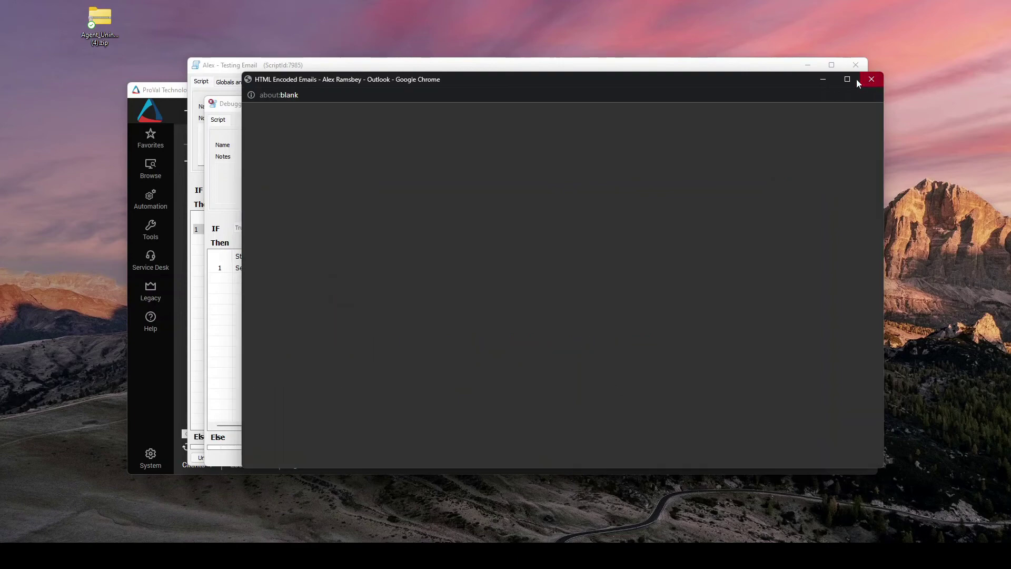
Dismiss the debugger and select the Send Email row in the Testing Email script
key("Escape")
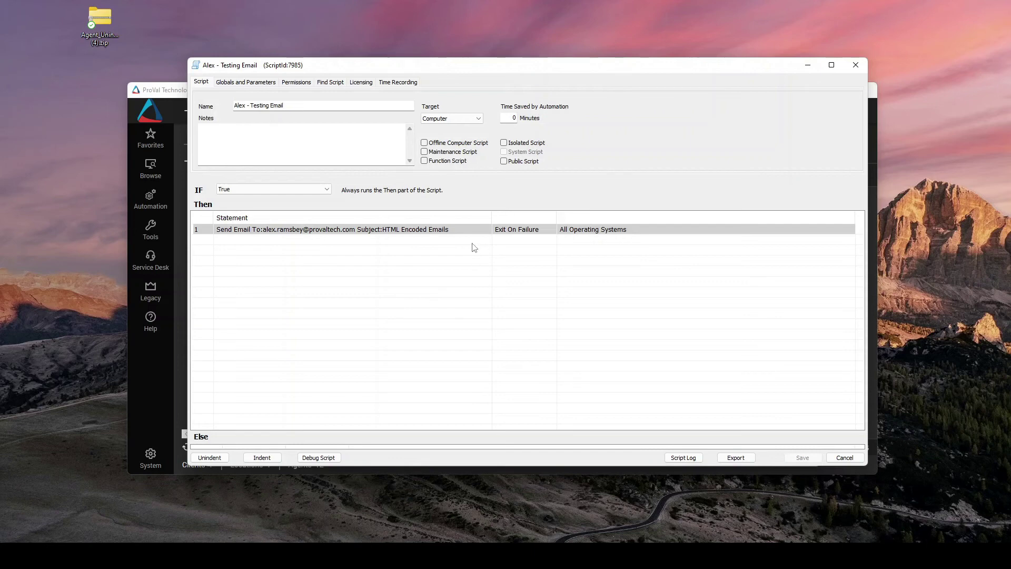
left_click(434, 230)
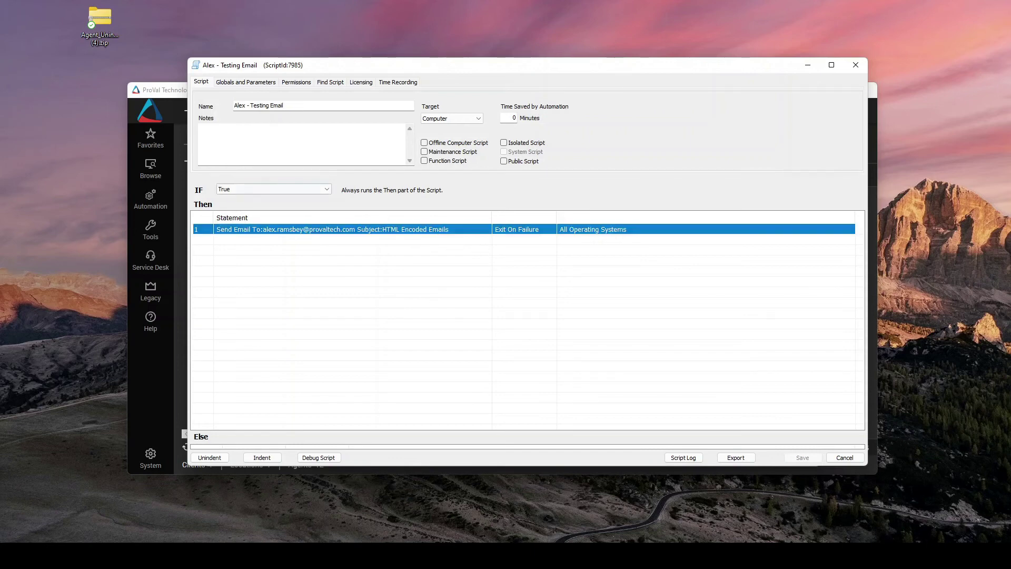